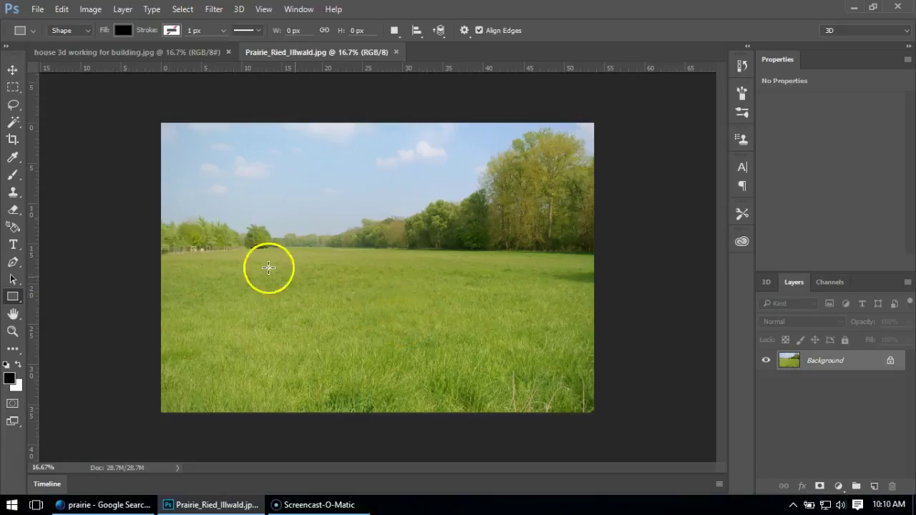
Open the house 3d working for building.jpg document and select the white sky around the house with the Magic Wand tool.
left_click(120, 52)
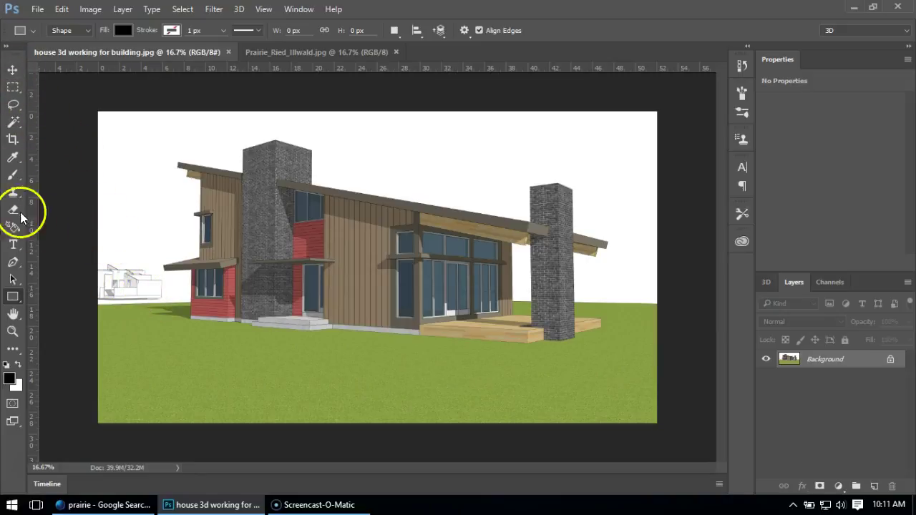
left_click(15, 127)
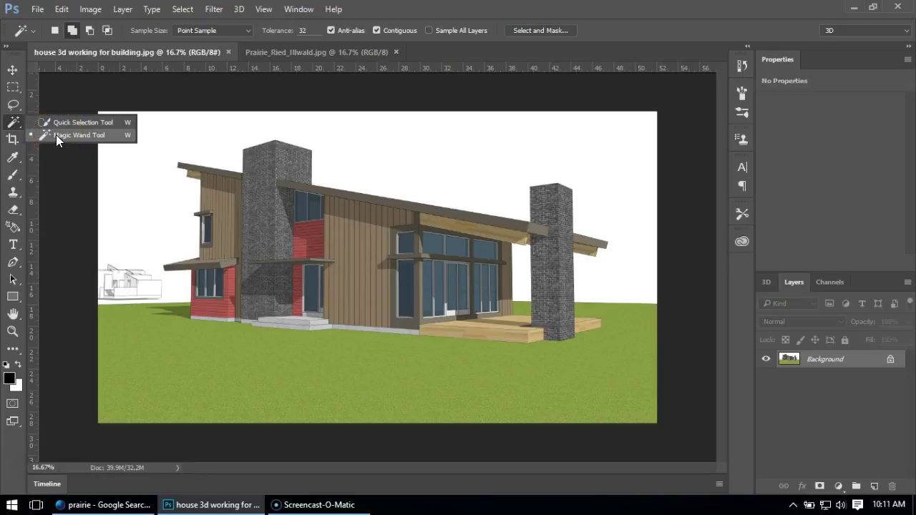
left_click(56, 134)
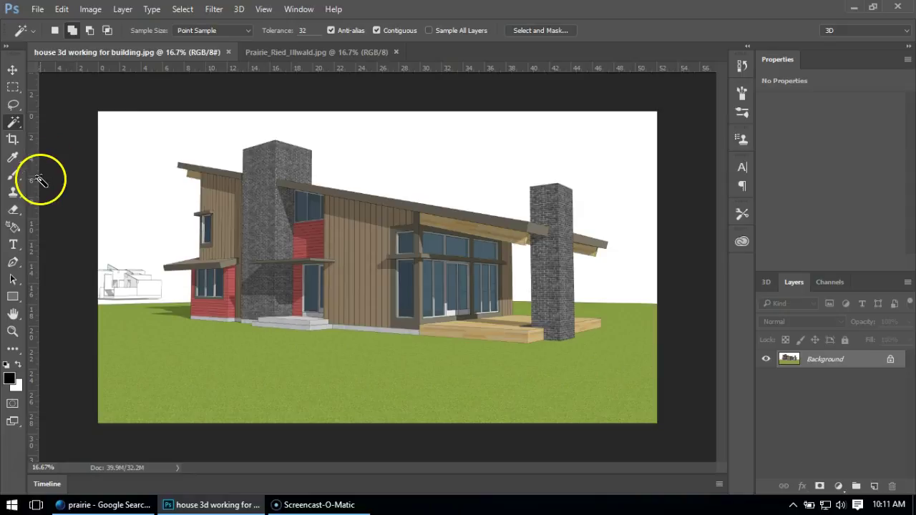
left_click(144, 139)
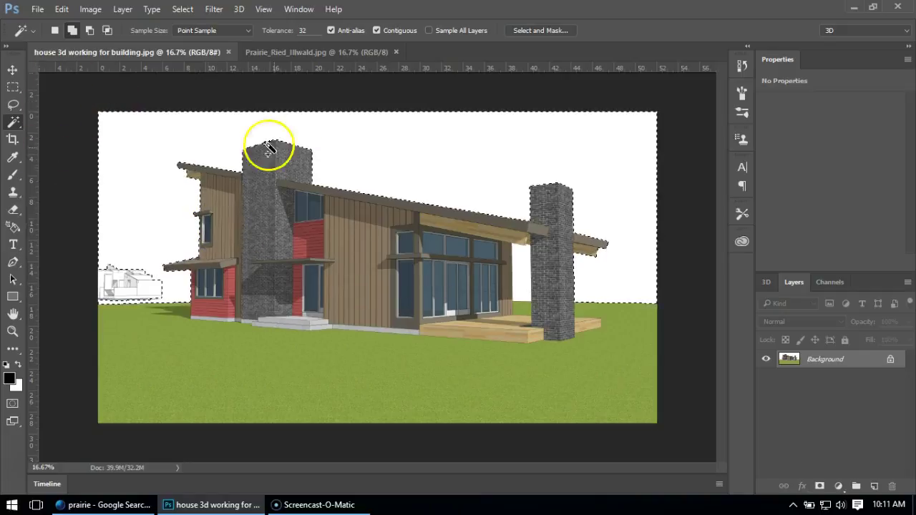
Add the white gap beside the freestanding stone chimney and all the green grass to the Magic Wand selection.
left_click(72, 32)
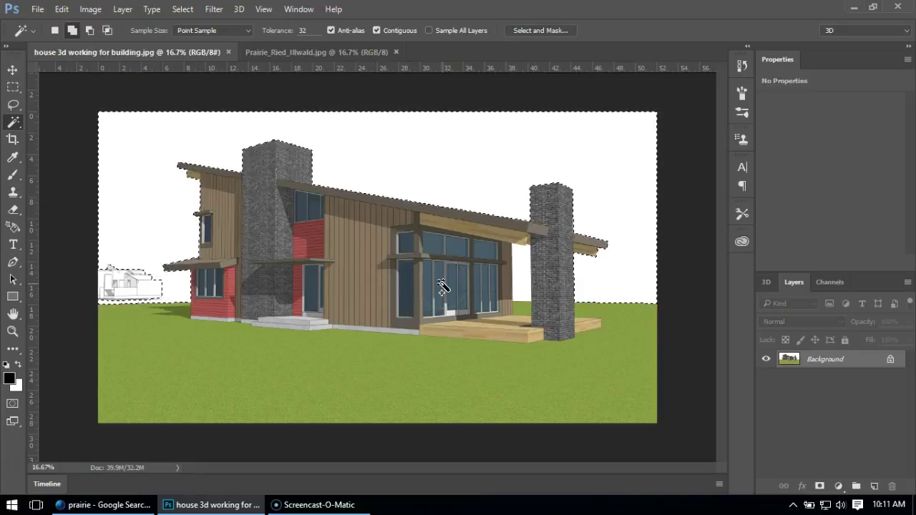
left_click(499, 260)
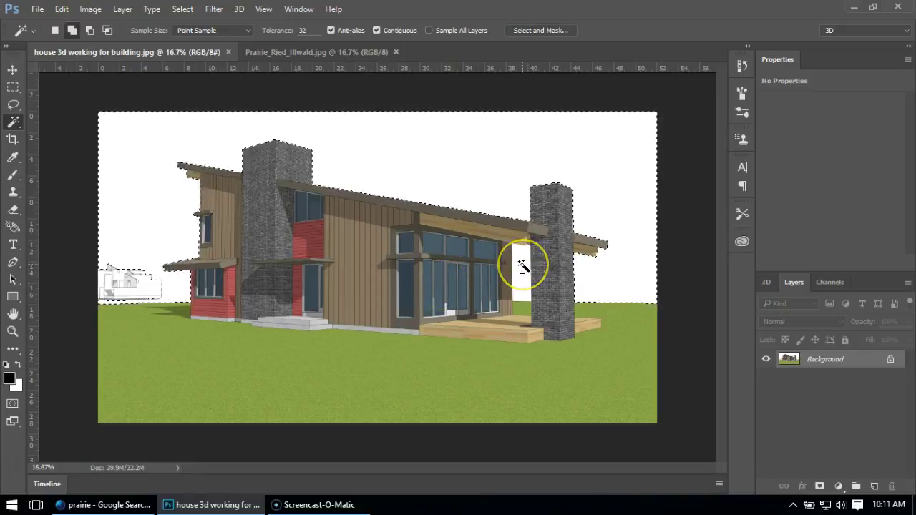
left_click(572, 409)
left_click(613, 356)
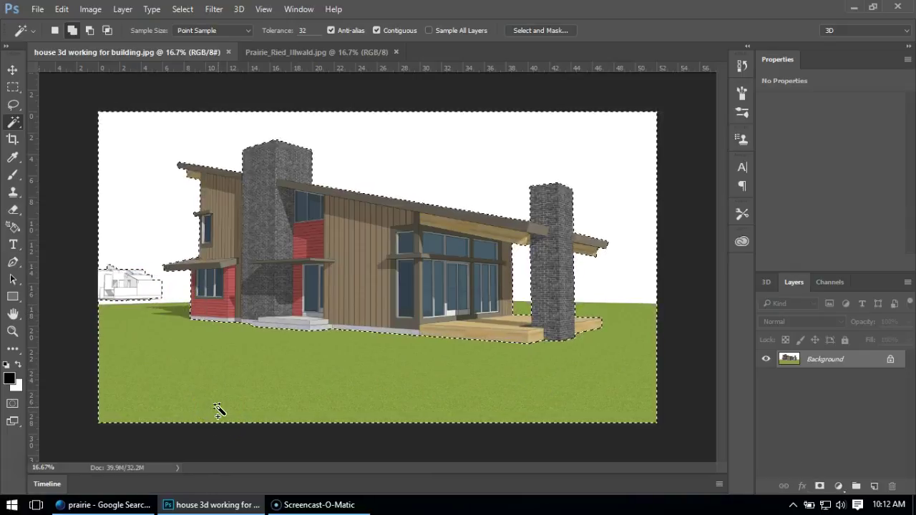
Add the white line-drawn building in the background to the selection with a rectangular marquee around it.
left_click_drag(85, 270, 170, 284)
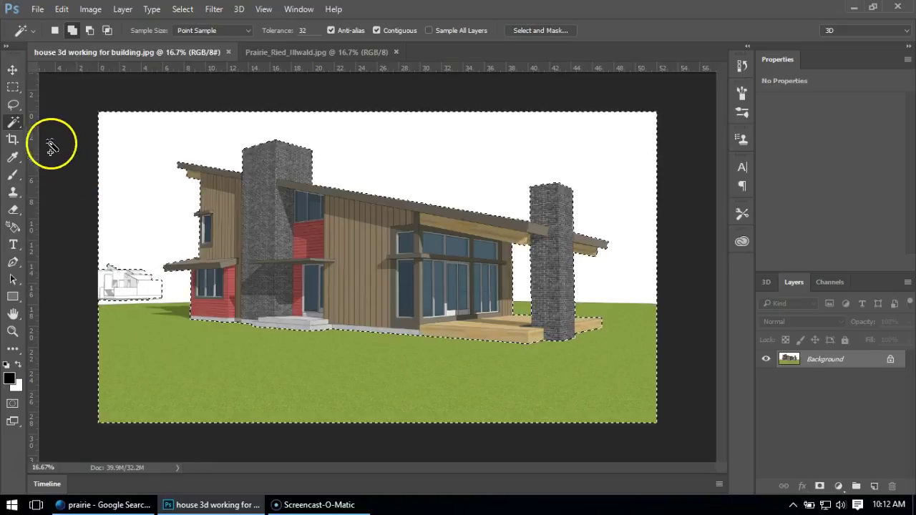
left_click(14, 88)
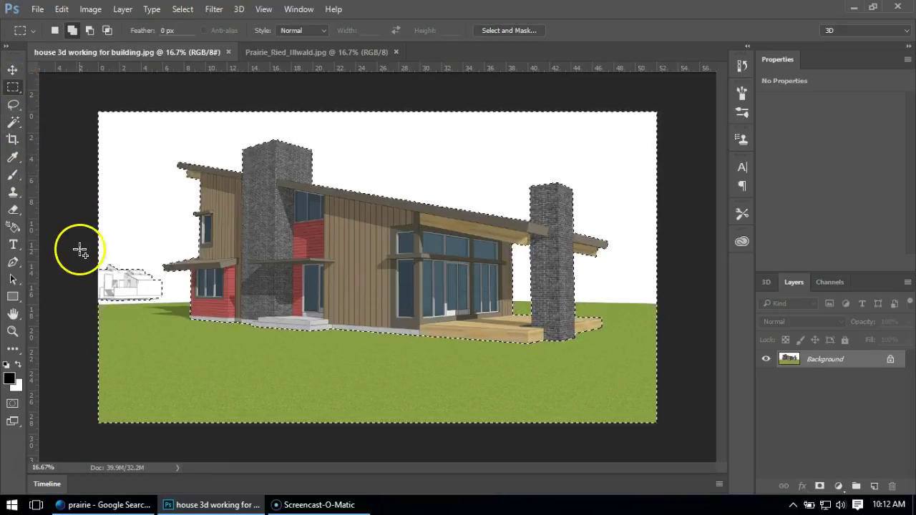
mouse_move(74, 255)
left_mouse_down()
mouse_move(163, 321)
mouse_move(164, 336)
left_mouse_up()
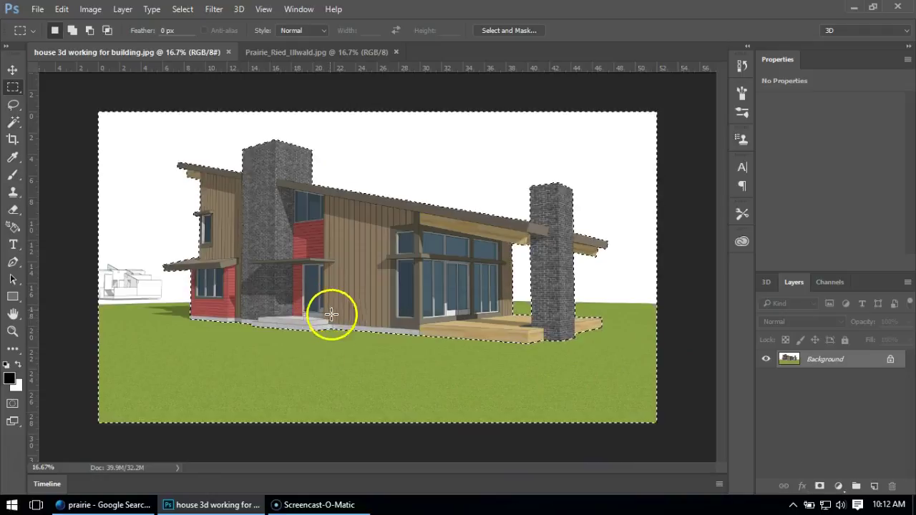
Invert the selection so only the house is selected, and copy it.
left_click(183, 9)
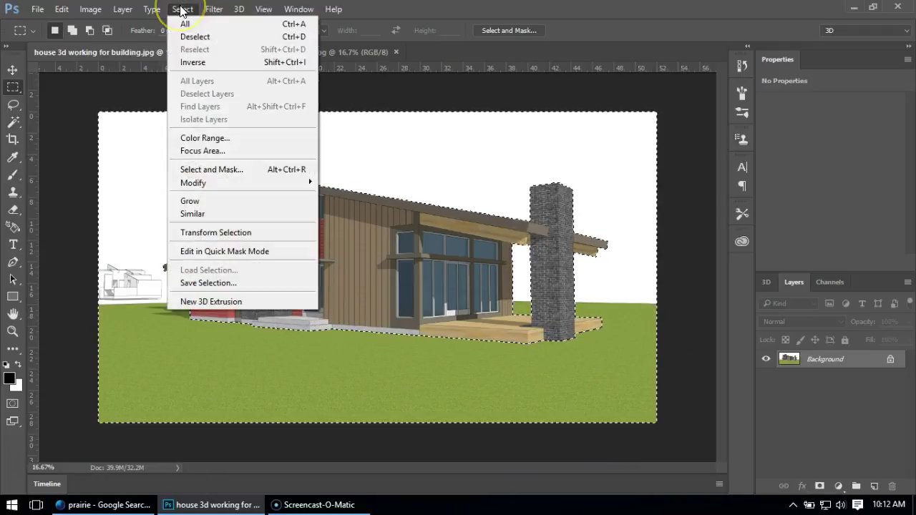
left_click(194, 63)
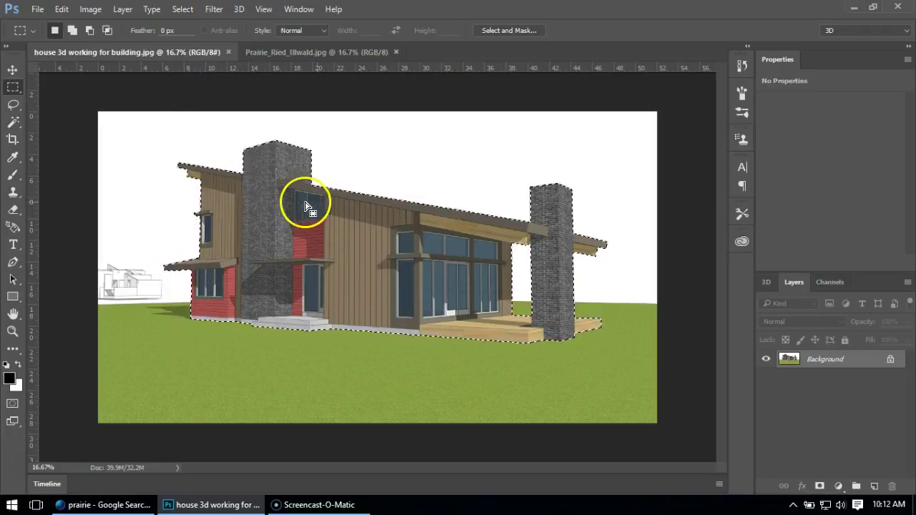
left_click(62, 9)
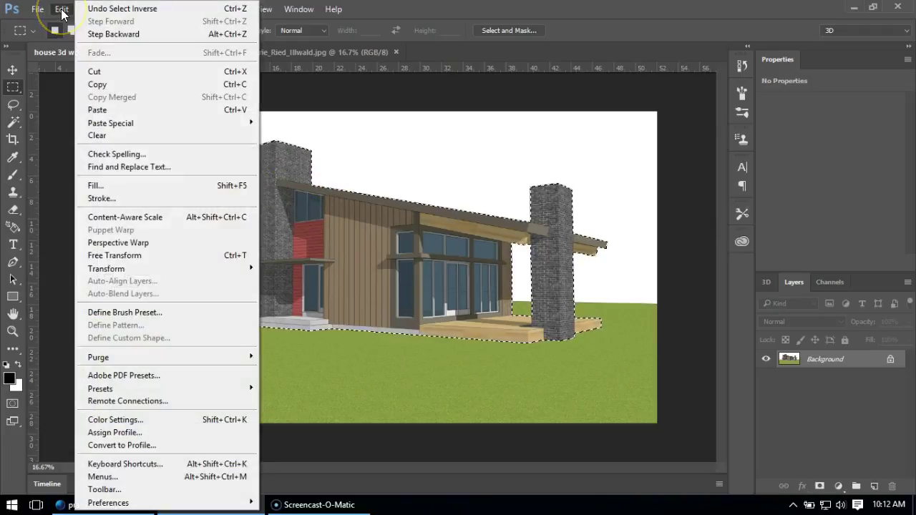
left_click(93, 87)
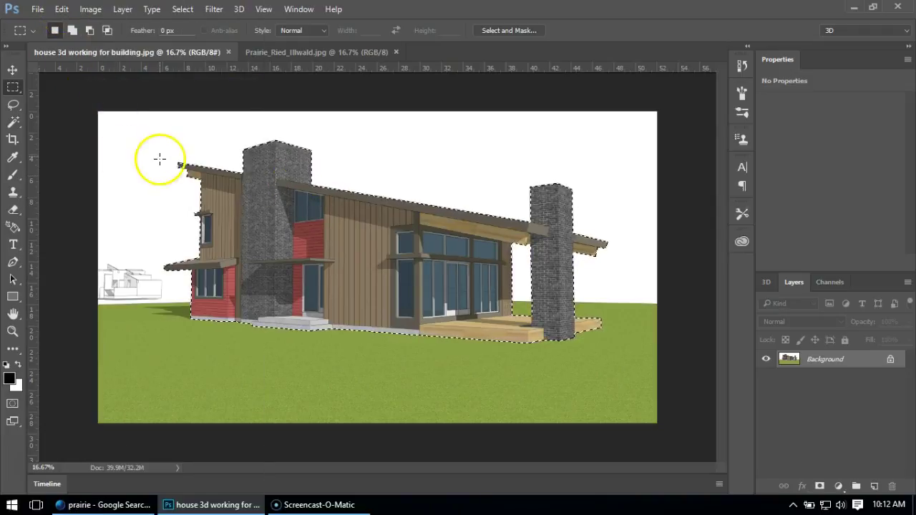
Paste the copied house into the Prairie_Ried_Illwald.jpg photo as a new layer and make that layer active.
left_click(287, 53)
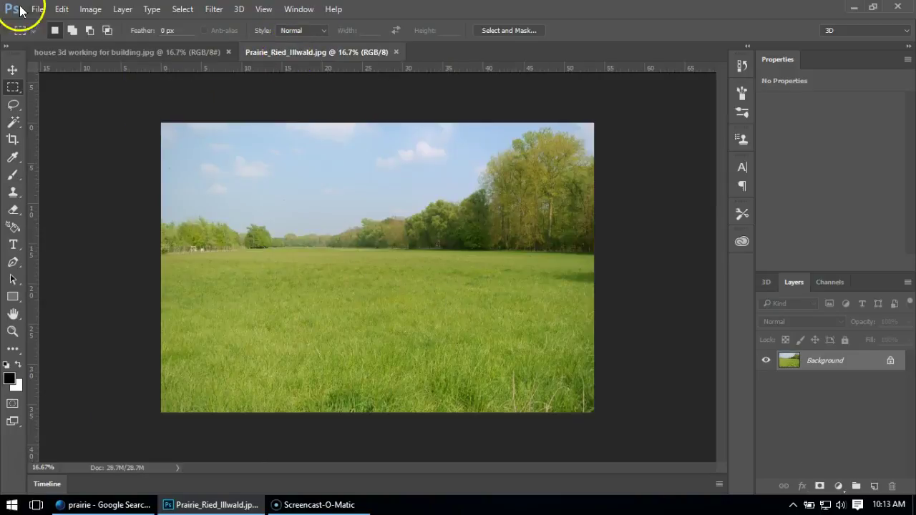
left_click(61, 8)
left_click(91, 110)
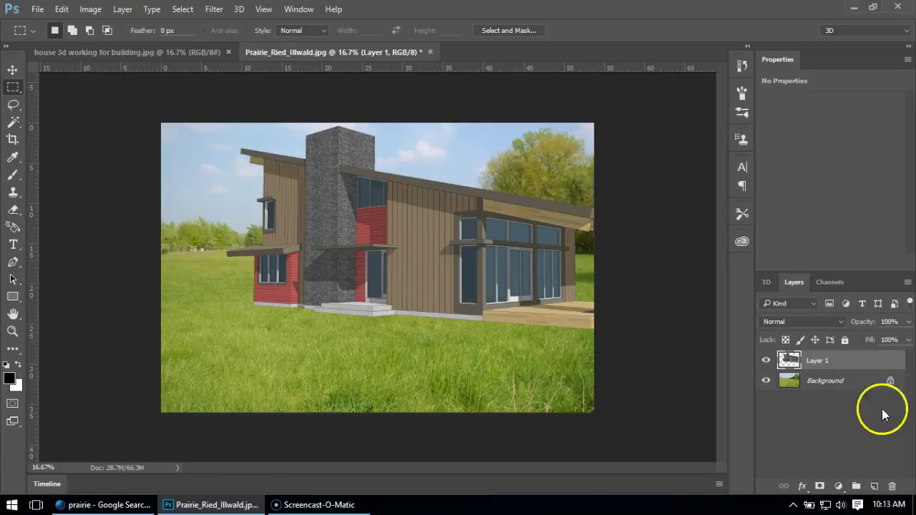
left_click(824, 364)
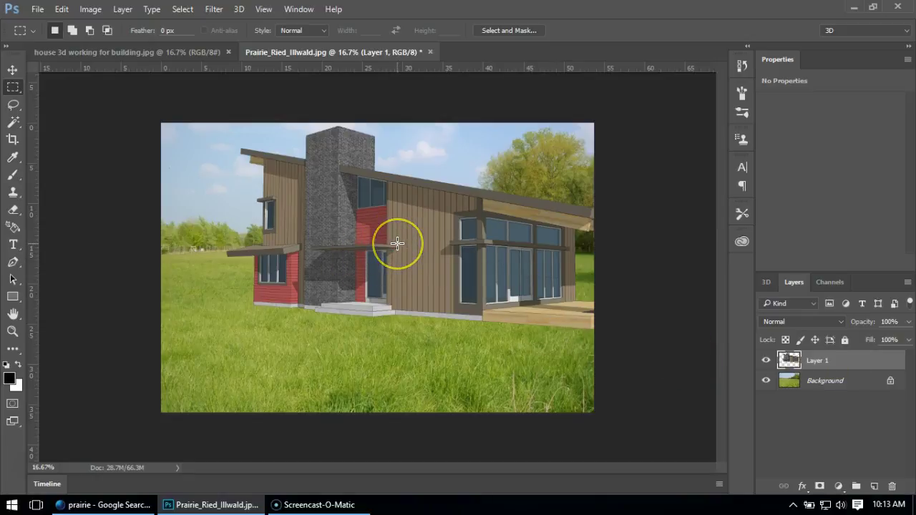
left_click(372, 219)
mouse_move(372, 218)
left_mouse_down()
mouse_move(357, 238)
mouse_move(361, 211)
mouse_move(386, 217)
mouse_move(343, 219)
left_mouse_up()
key("ctrl+z")
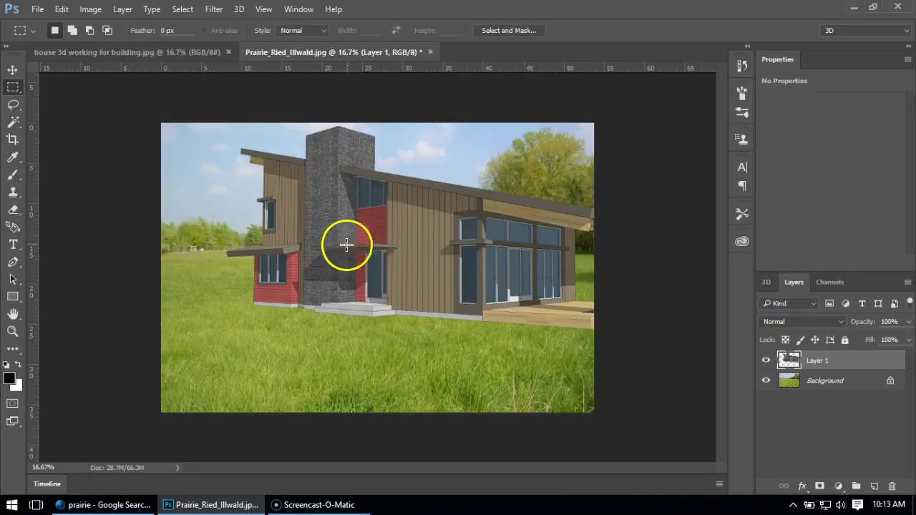
left_click(90, 118)
left_click_drag(89, 118, 65, 14)
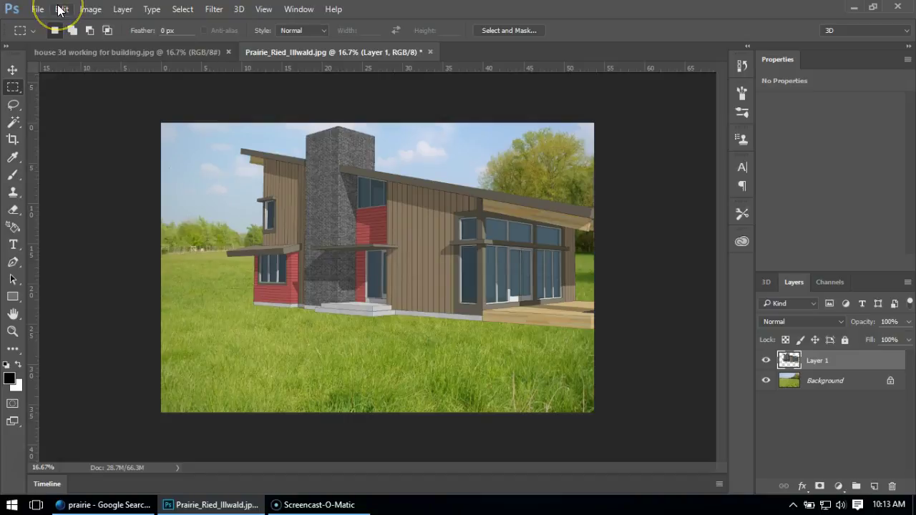
Scale the pasted house layer down to about 61% with linked width and height, and move it fully inside the prairie photo.
left_click(61, 10)
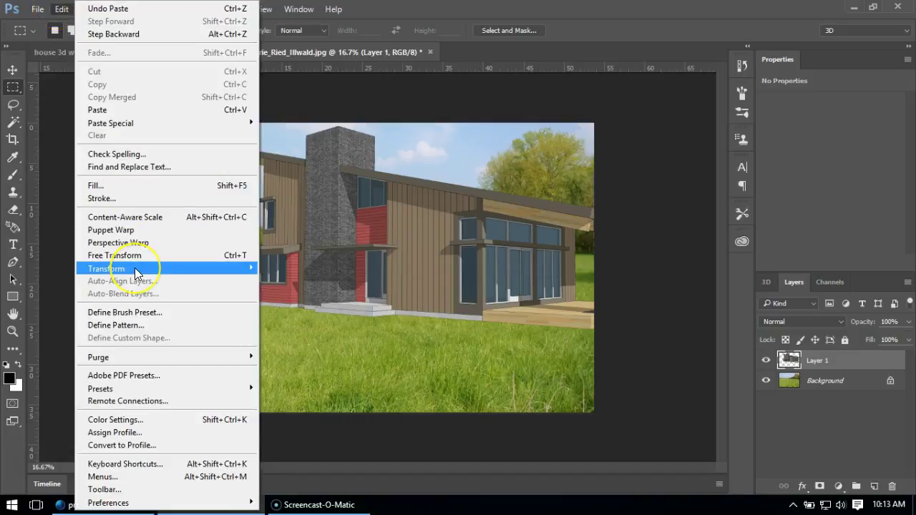
mouse_move(137, 269)
left_click(270, 297)
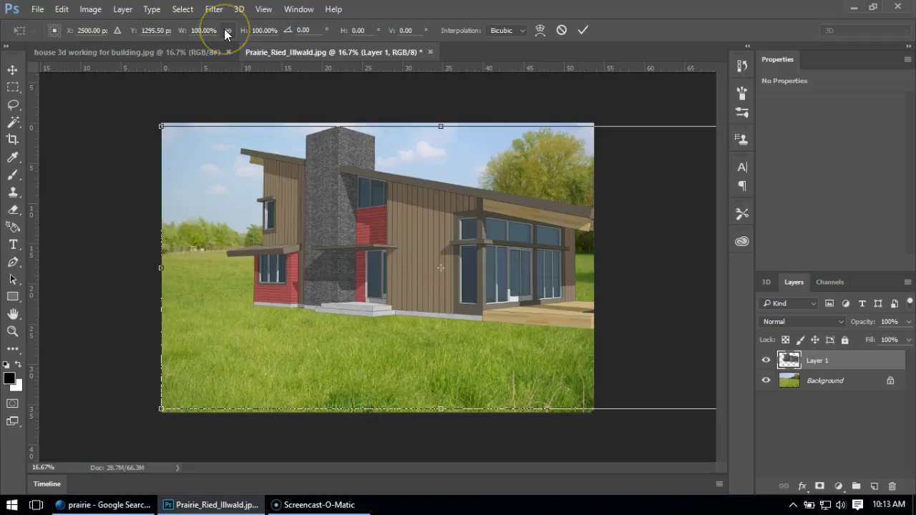
left_click_drag(160, 124, 380, 237)
left_click_drag(468, 272, 276, 229)
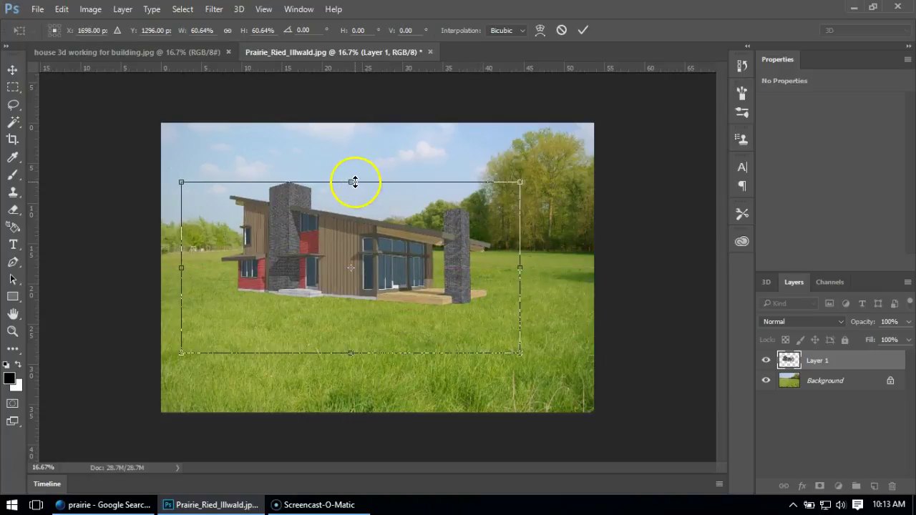
left_click_drag(351, 180, 336, 144)
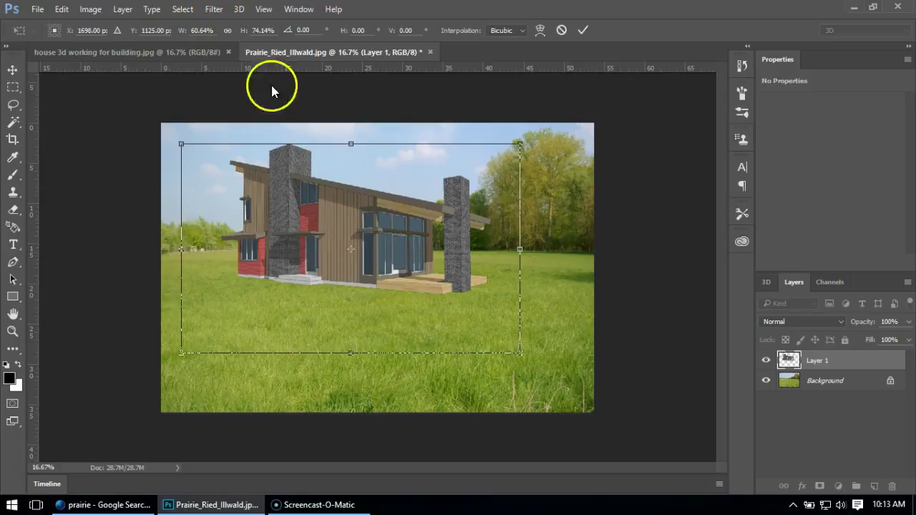
left_click(227, 30)
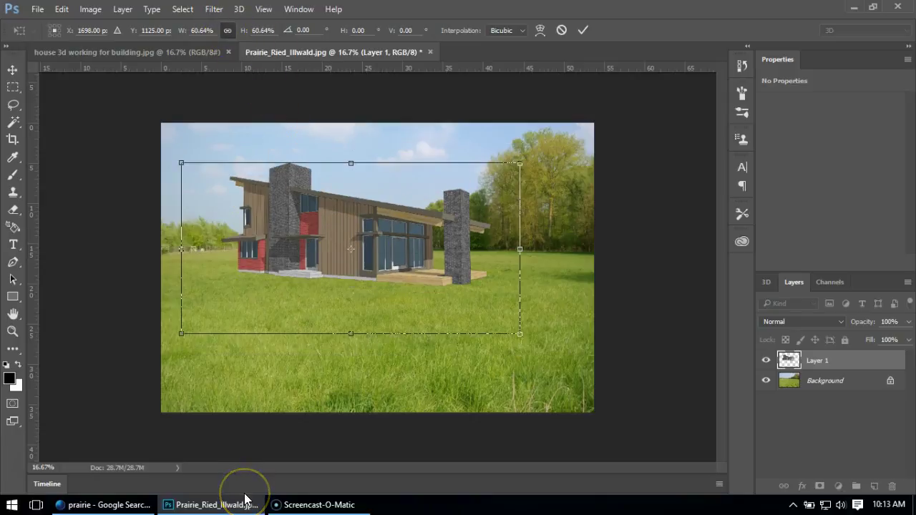
Move the house nearer the photo's left edge, scale it proportionally to about 63%, and apply the transform.
left_click_drag(303, 239, 284, 228)
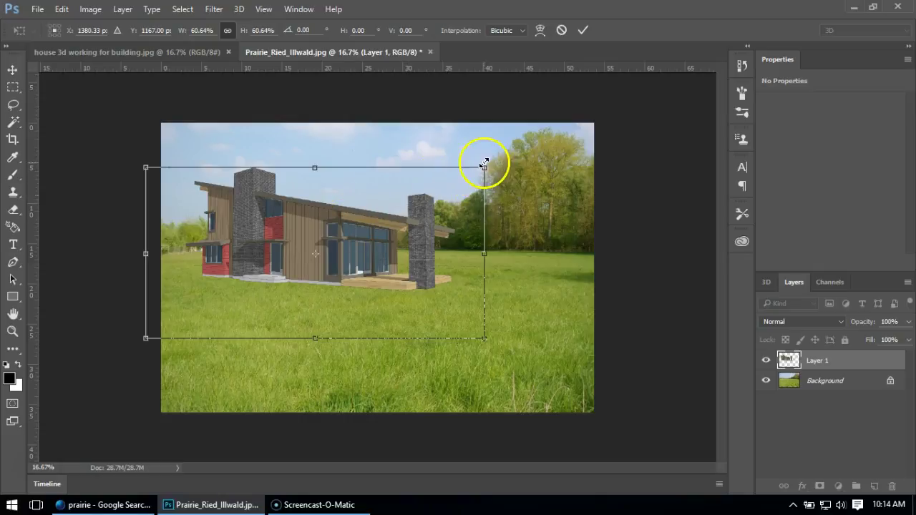
left_click_drag(485, 170, 482, 169)
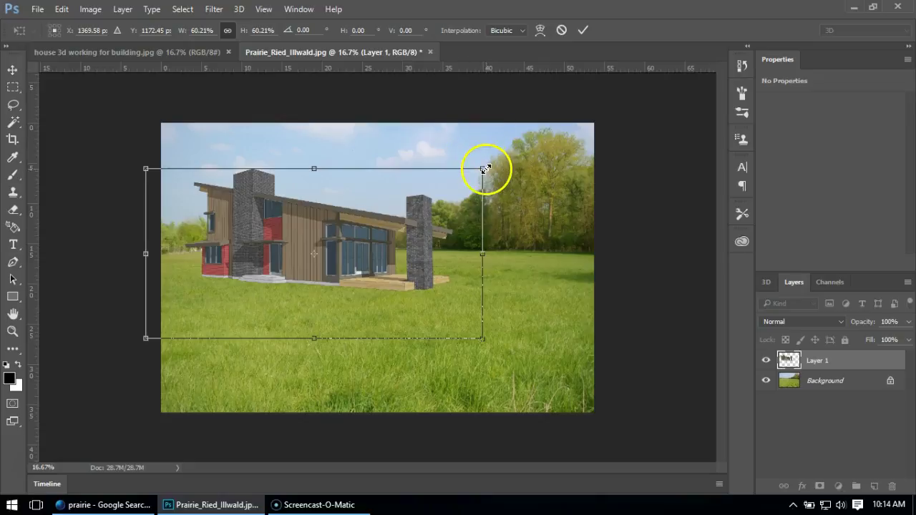
left_click_drag(483, 169, 499, 158)
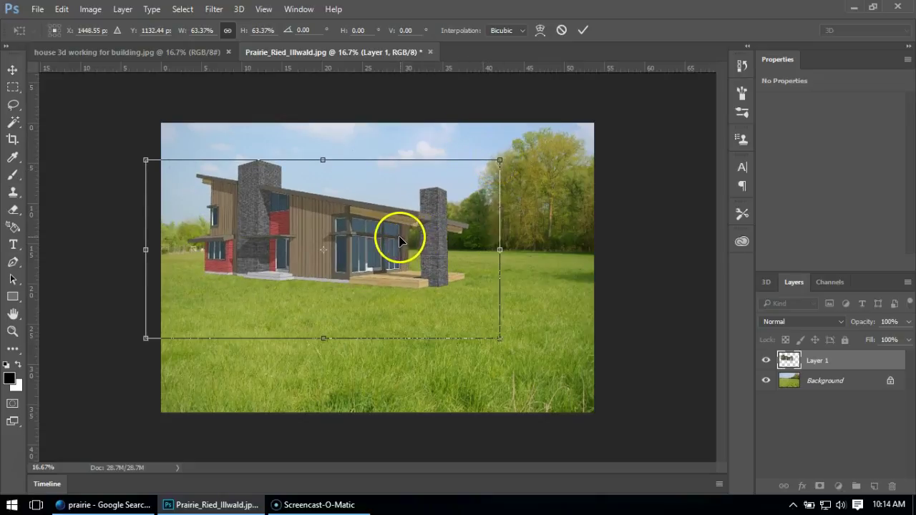
key("m")
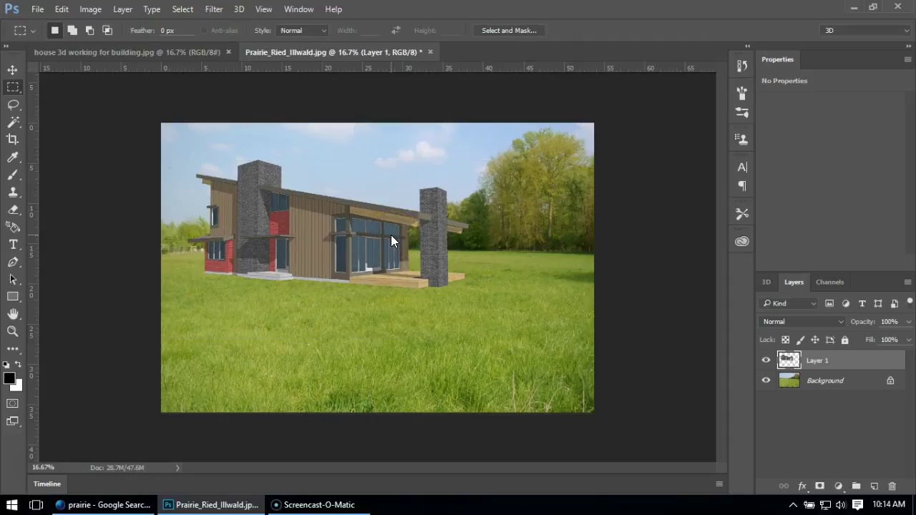